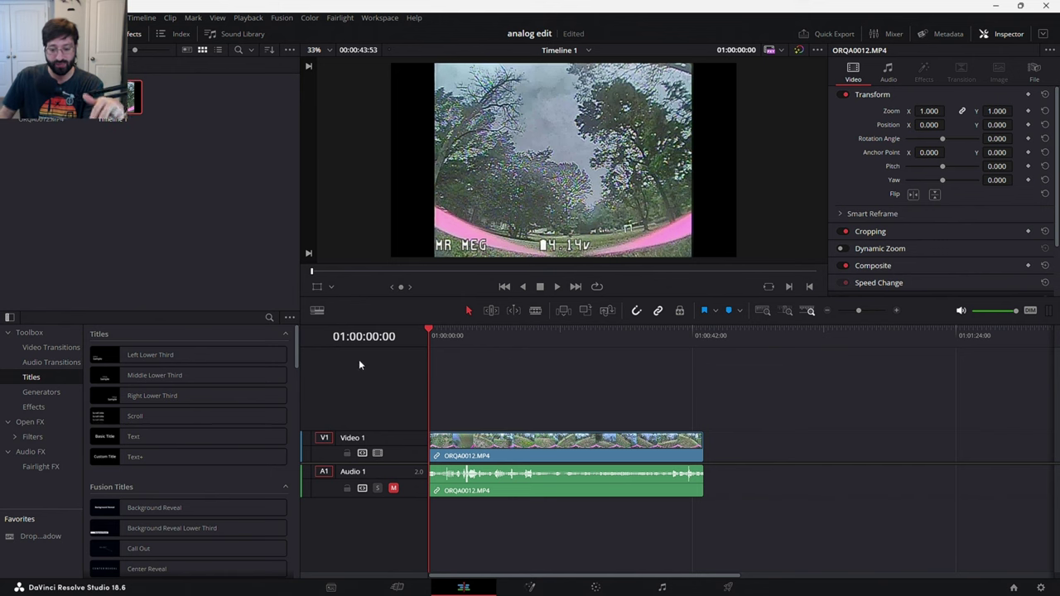
Step: Scrub and loop-play the flight footage, stopping at 01:00:21:55 on the leaning-tree frame
left_click(444, 334)
left_click_drag(444, 334, 548, 343)
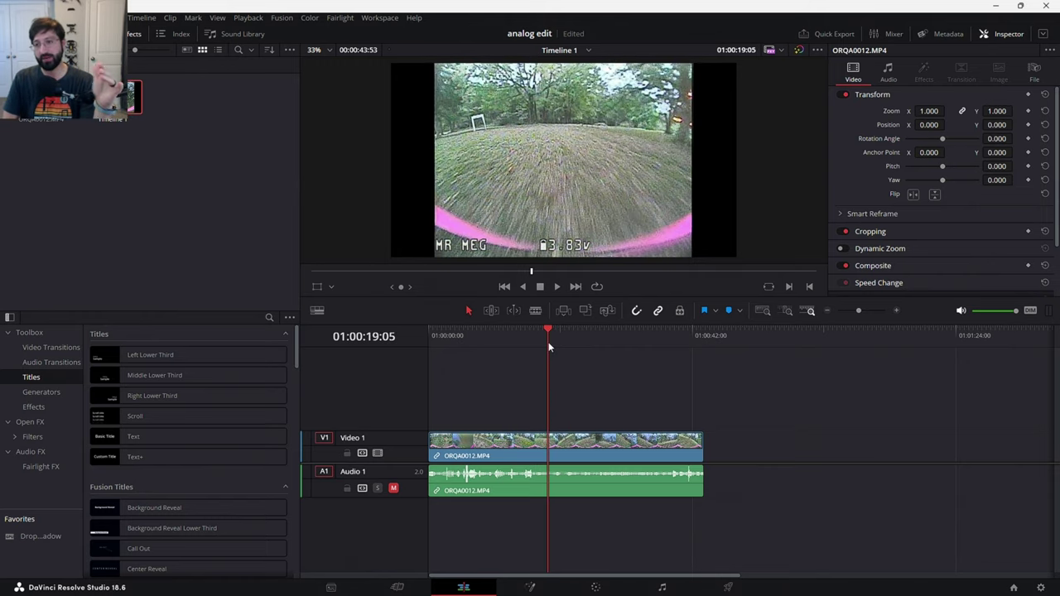
key("space")
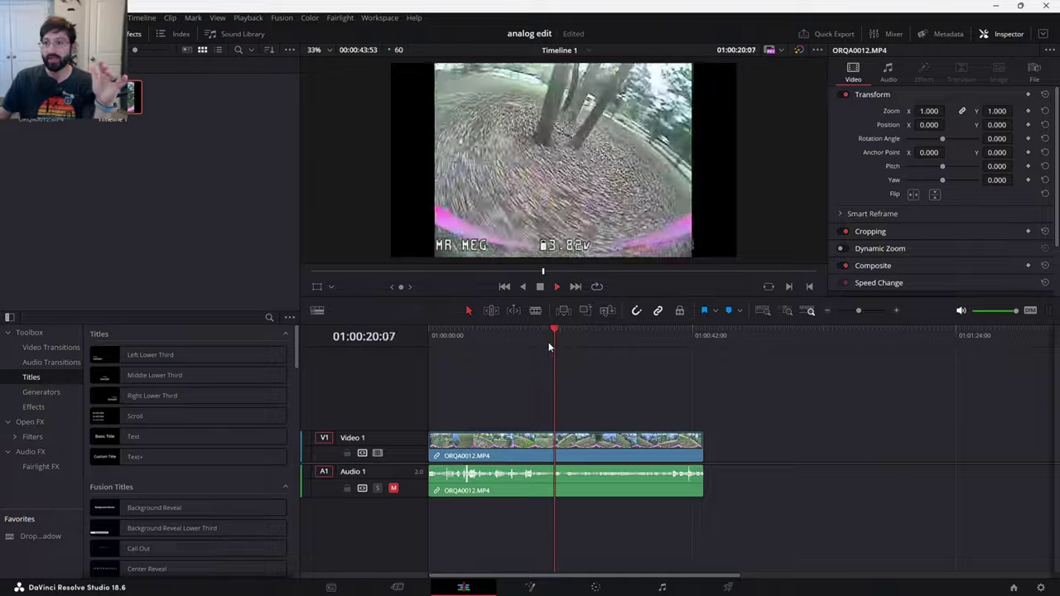
left_click(597, 287)
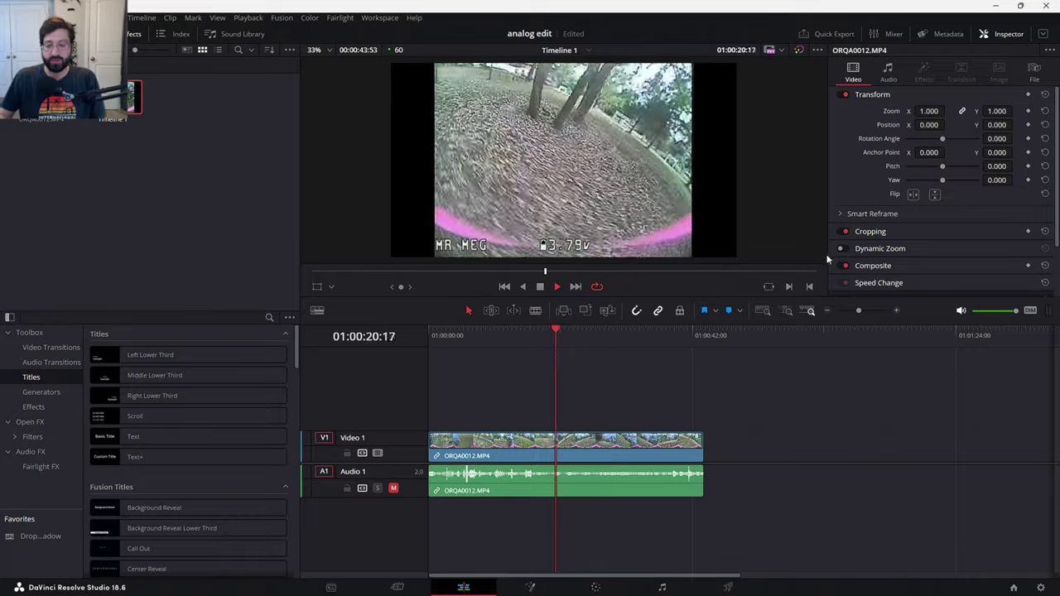
left_click(542, 287)
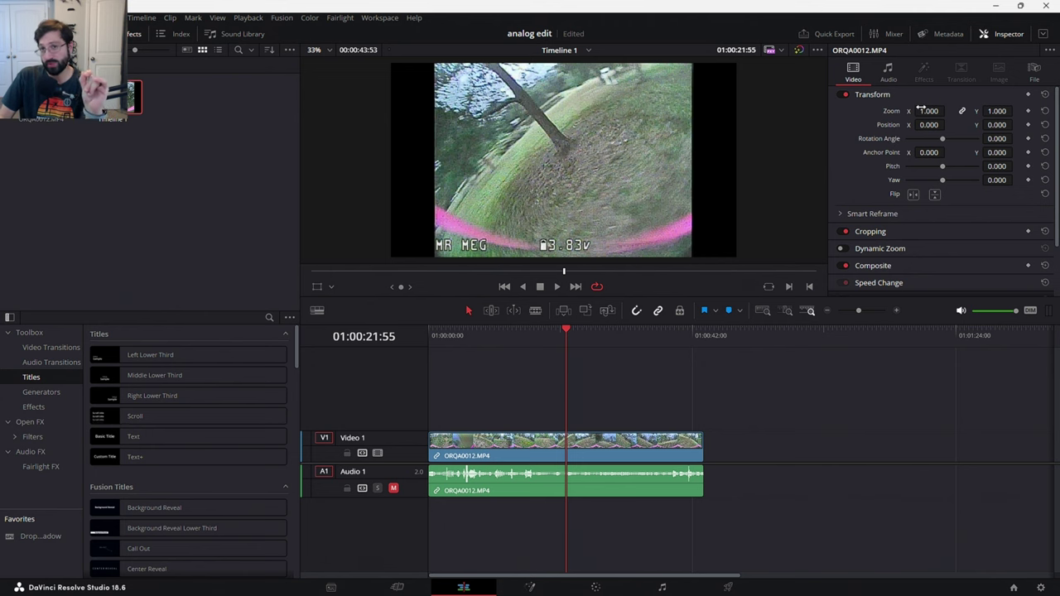
Step: Unlink zoom and stretch the clip to Zoom X 1.330, keeping Zoom Y at 1.000
left_click_drag(921, 111, 960, 110)
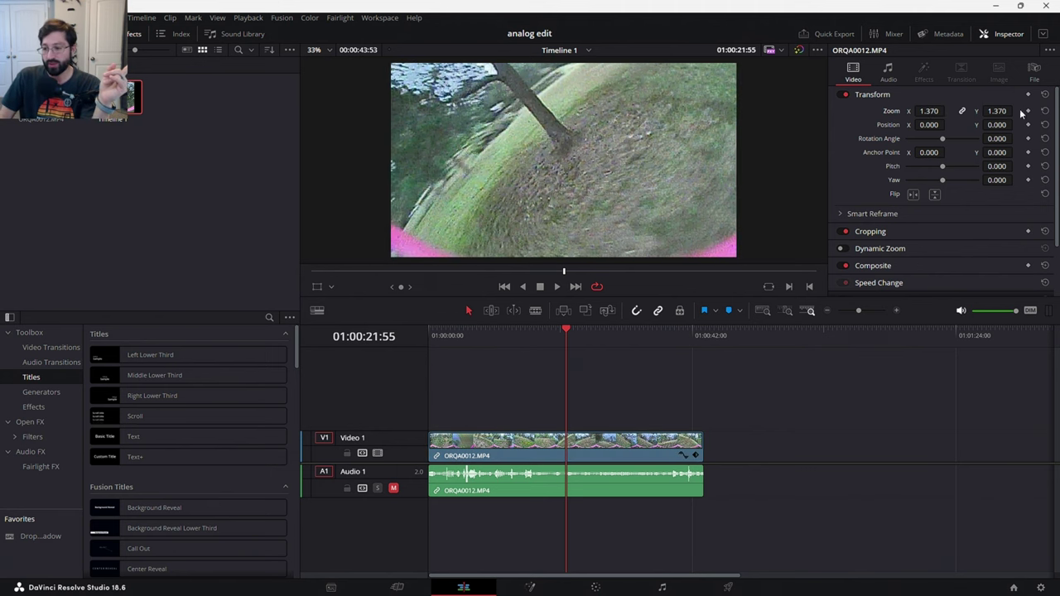
left_click(1046, 110)
left_click(963, 112)
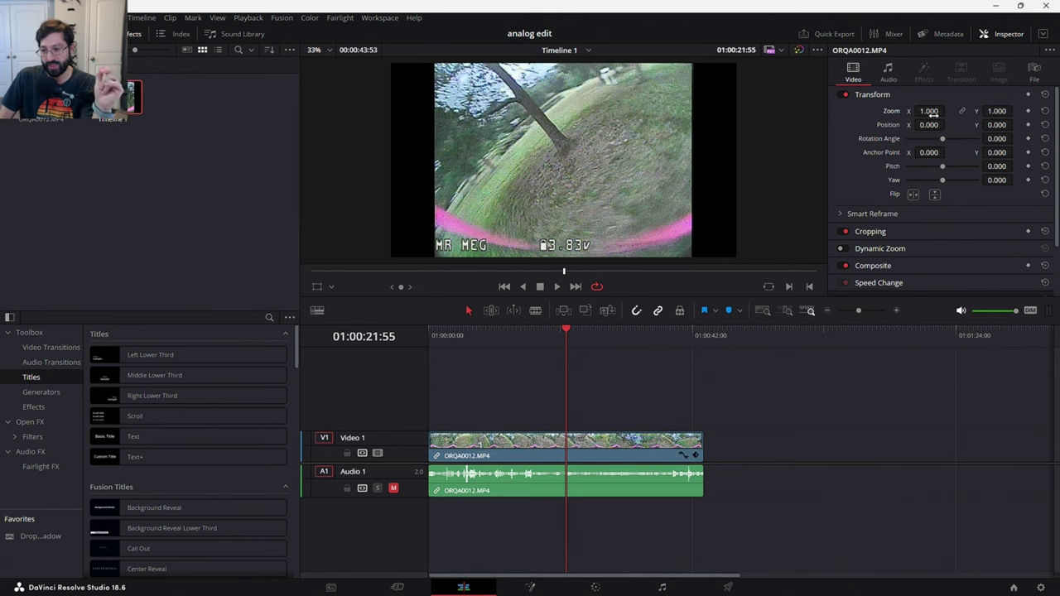
left_click_drag(930, 111, 948, 111)
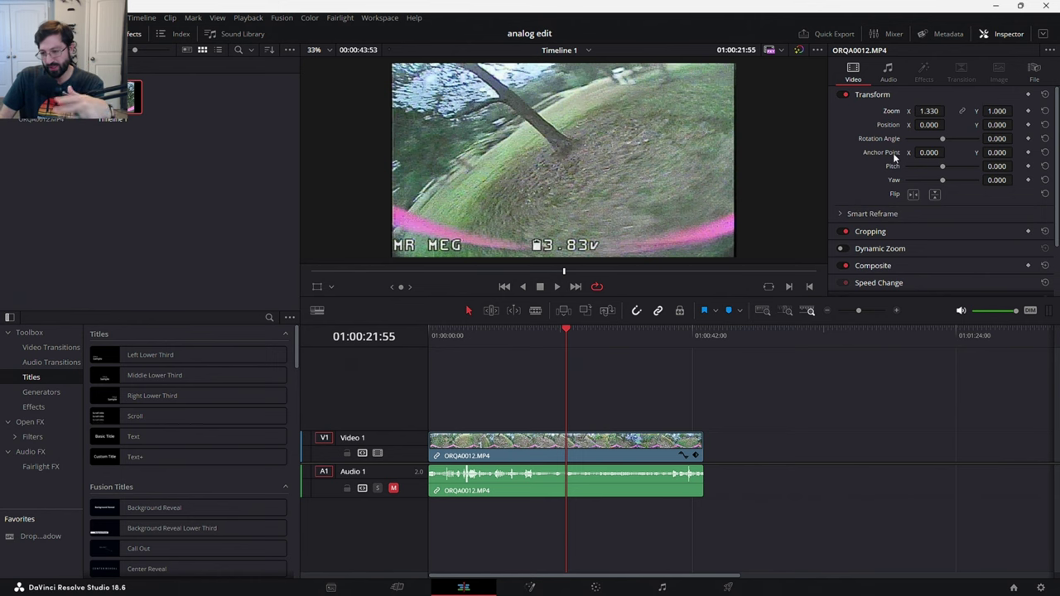
left_click_drag(995, 111, 1016, 110)
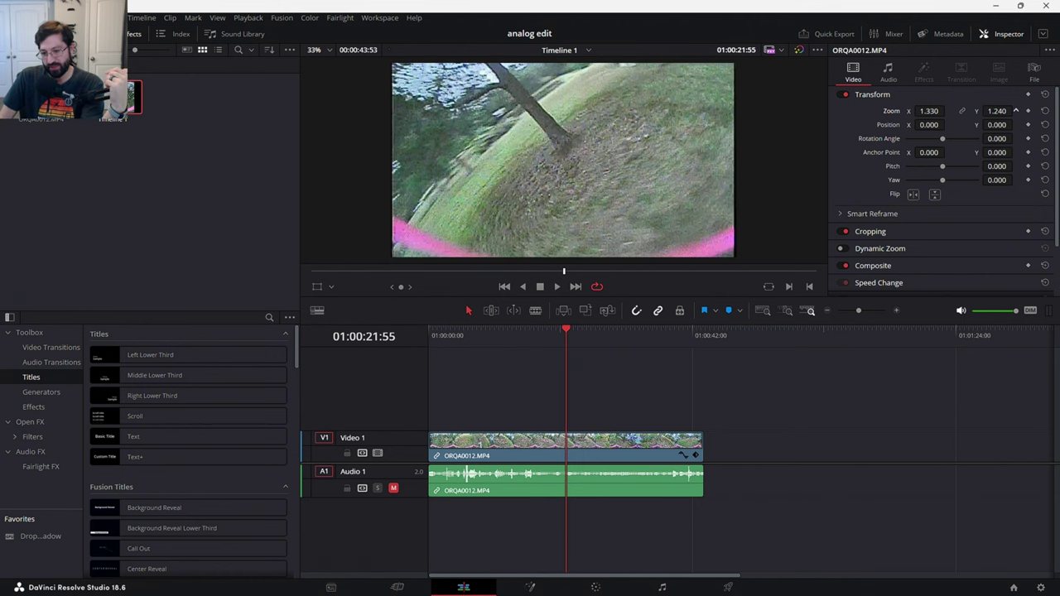
key("ctrl+z")
key("ctrl+z")
key("ctrl+z")
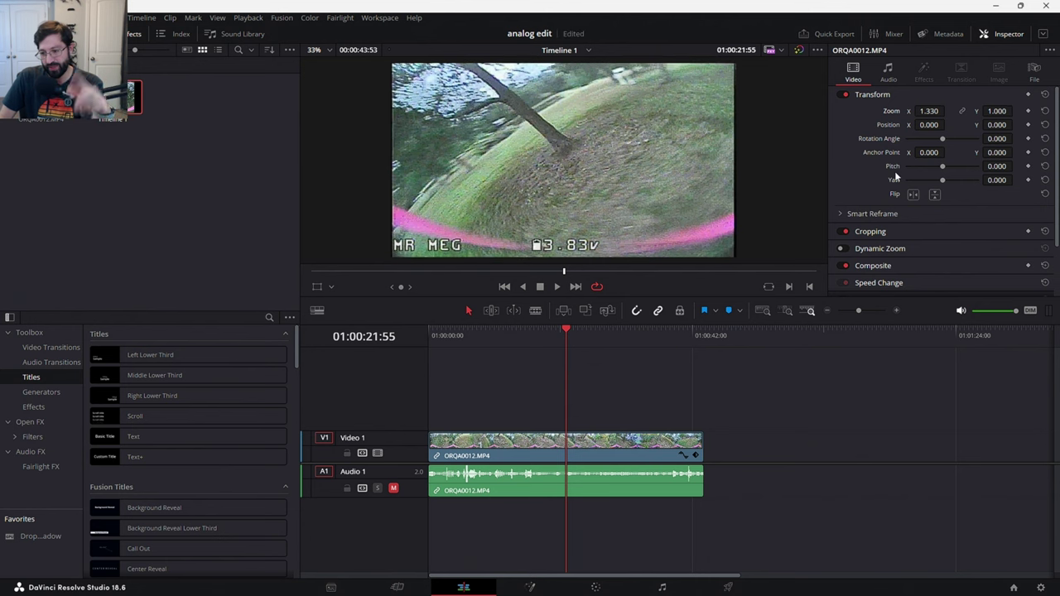
Step: Set the Lens Correction distortion to 0.300
scroll(895, 176, "down", 2)
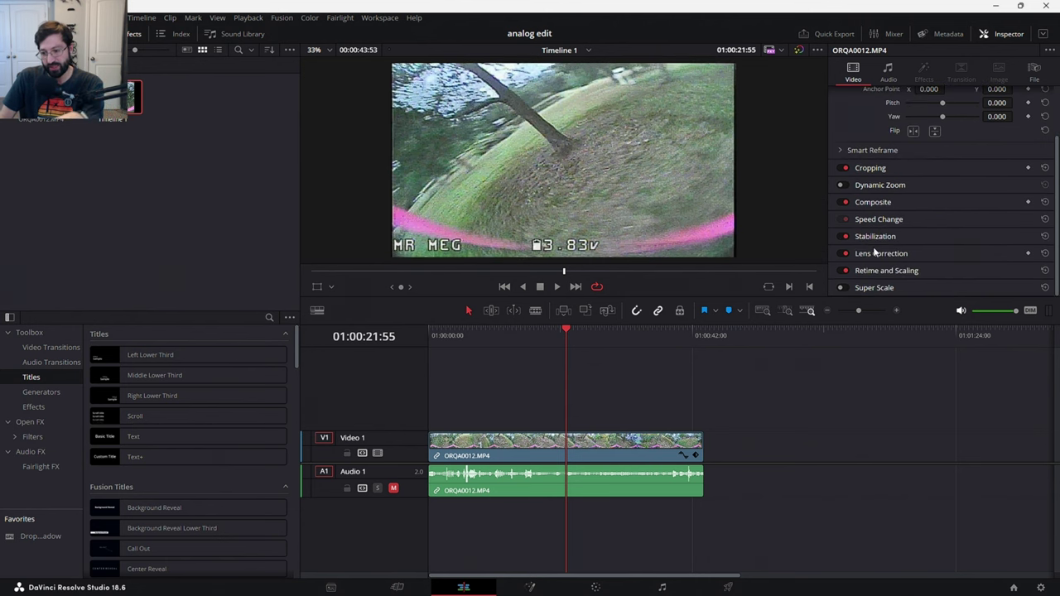
left_click(882, 253)
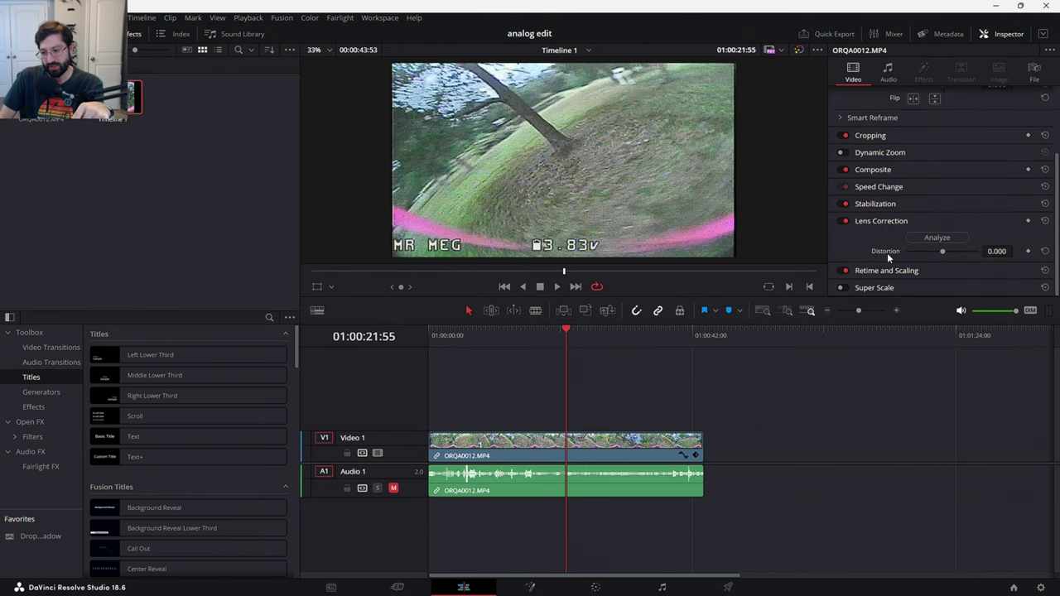
left_click(992, 251)
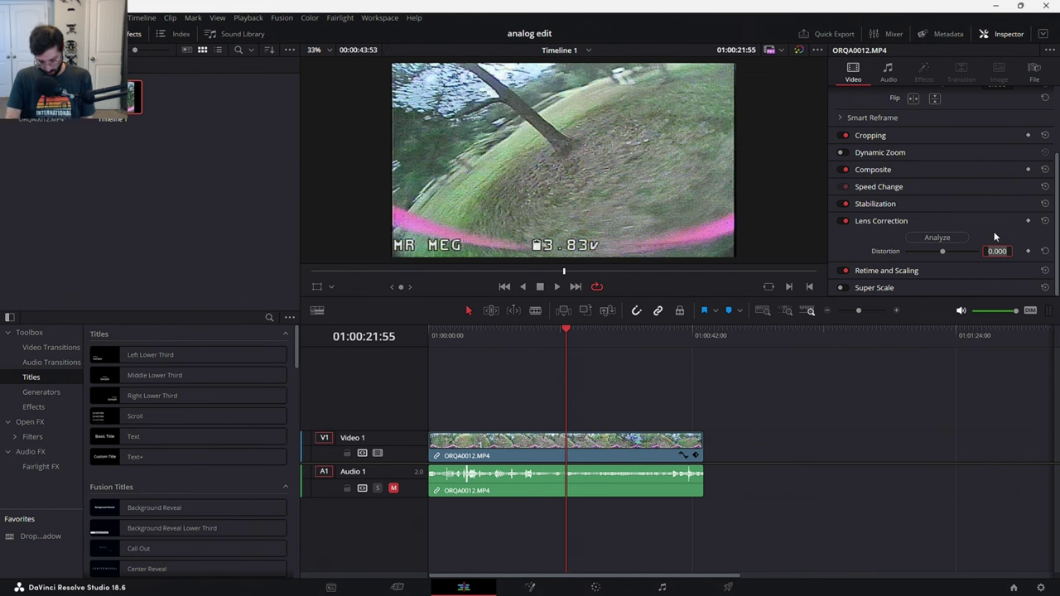
type(".3")
key("Return")
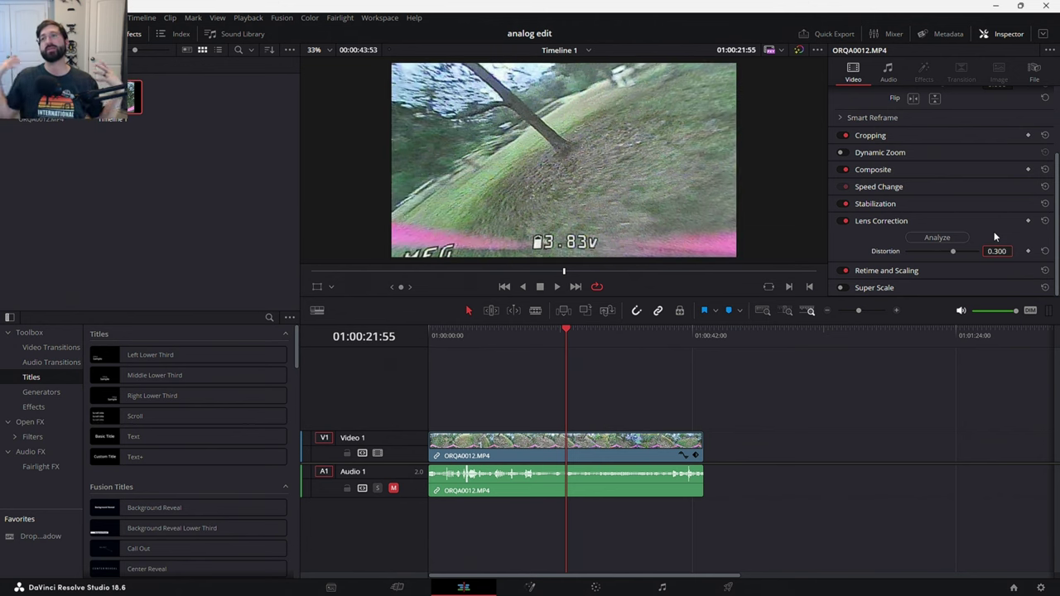
Step: Toggle Lens Correction off and on twice to compare, leaving it enabled
left_click(840, 221)
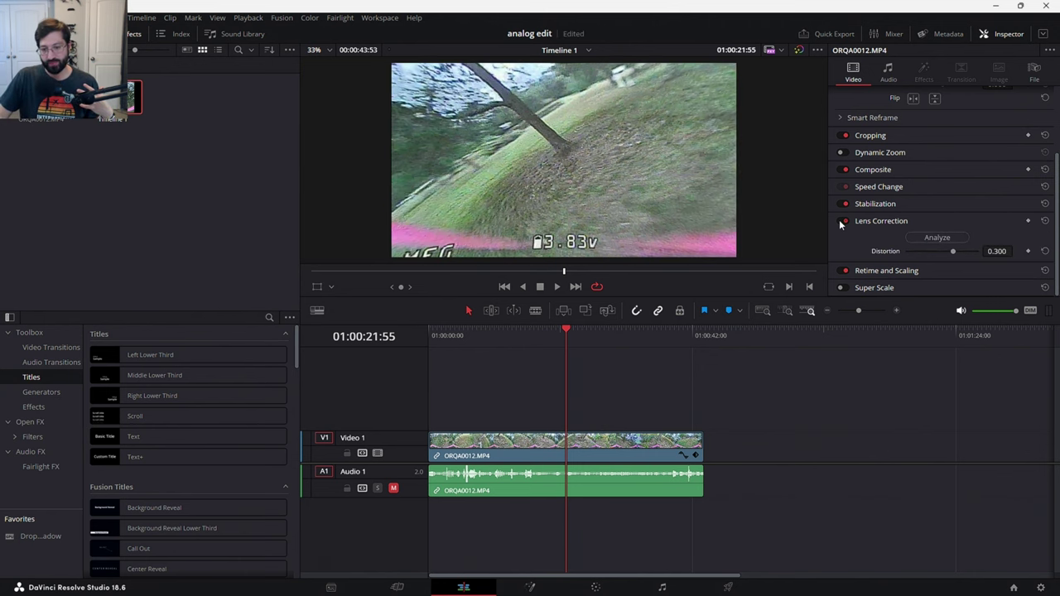
left_click(840, 221)
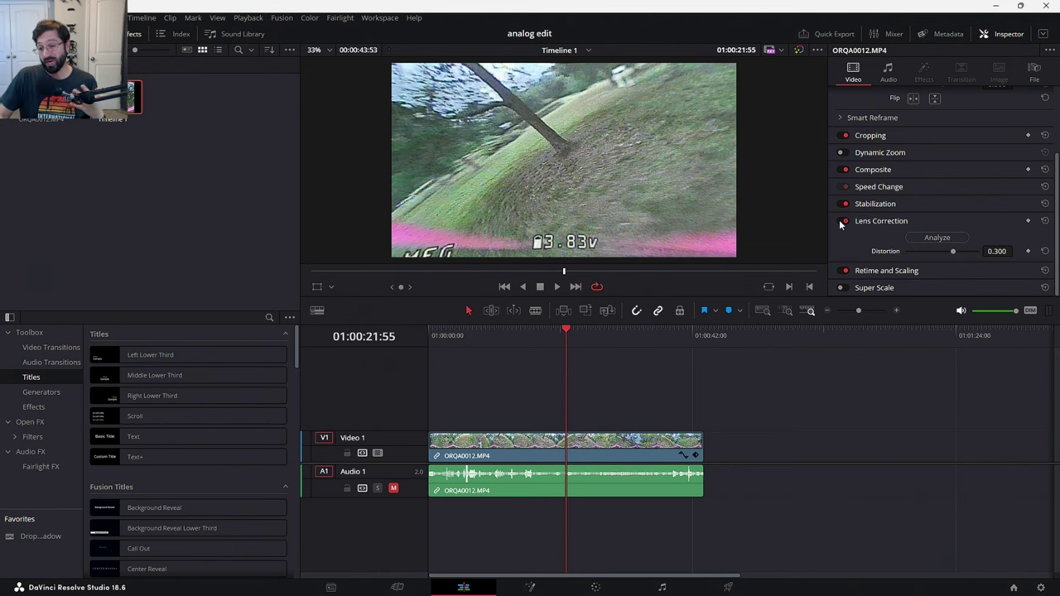
left_click(840, 221)
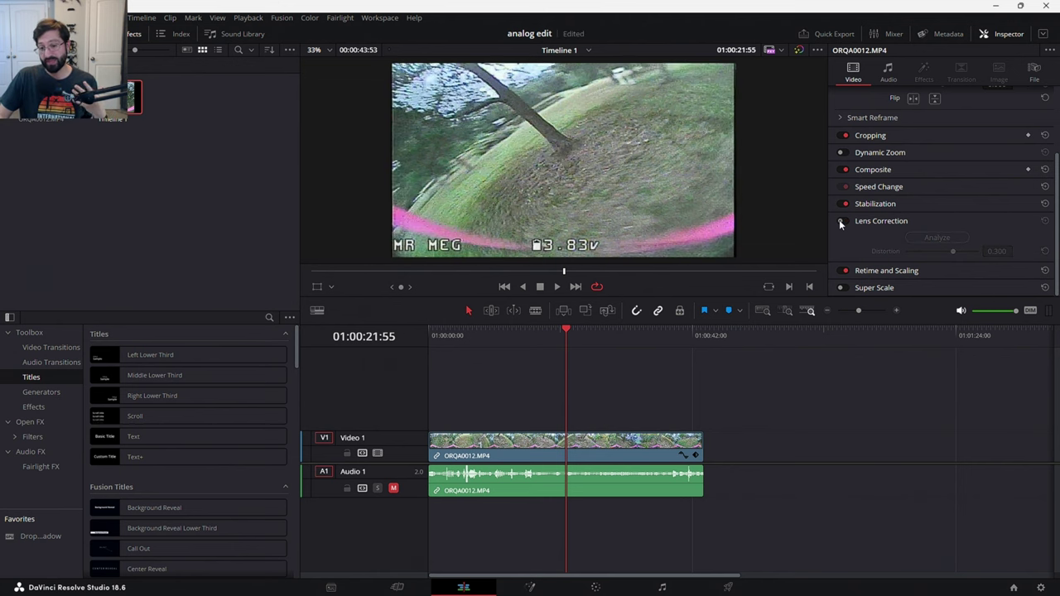
left_click(840, 221)
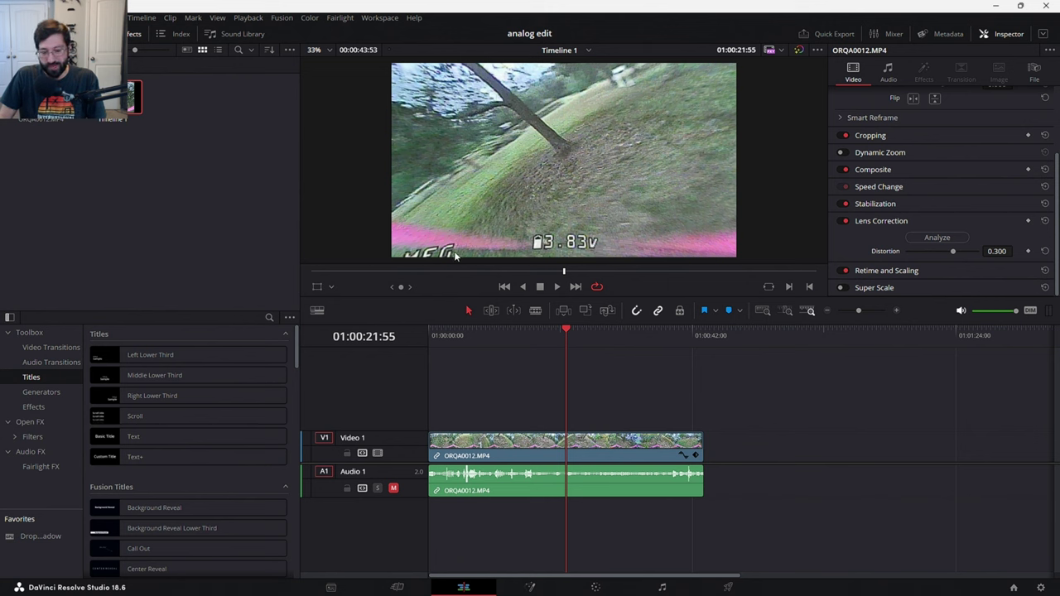
scroll(915, 173, "up", 3)
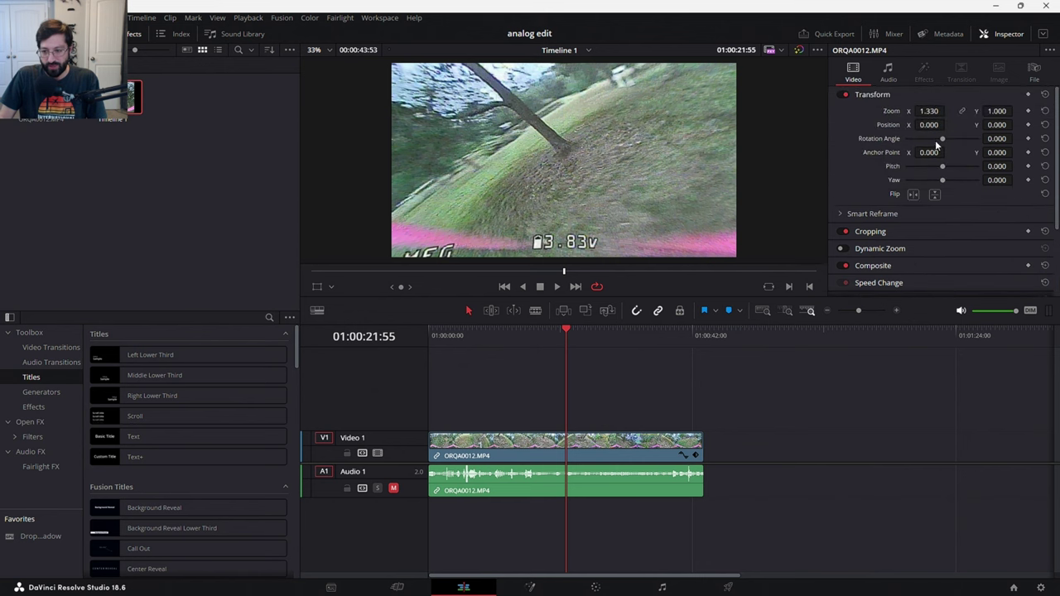
mouse_move(998, 111)
left_mouse_down()
mouse_move(1016, 110)
mouse_move(998, 110)
left_mouse_up()
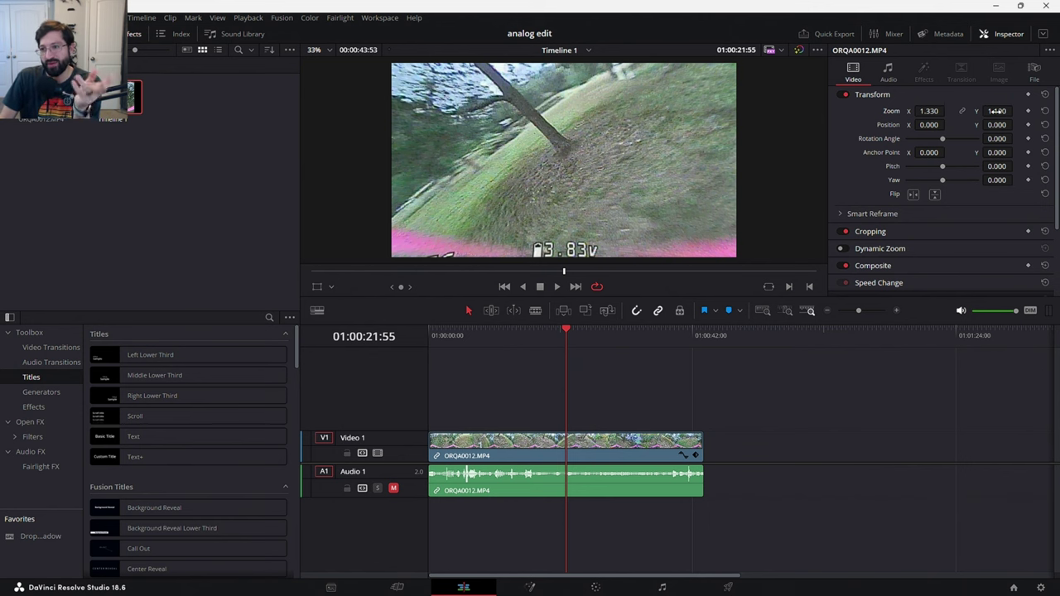
mouse_move(997, 110)
left_mouse_down()
mouse_move(1019, 110)
mouse_move(996, 114)
left_mouse_up()
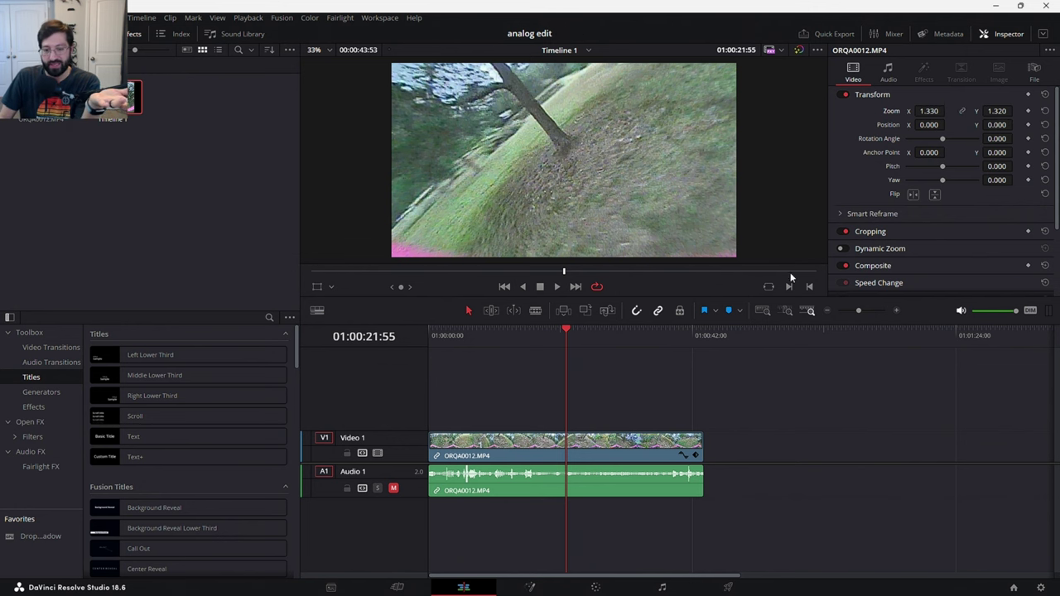
Step: Rewind the clip to its first frame and replay it from the beginning
left_click(339, 271)
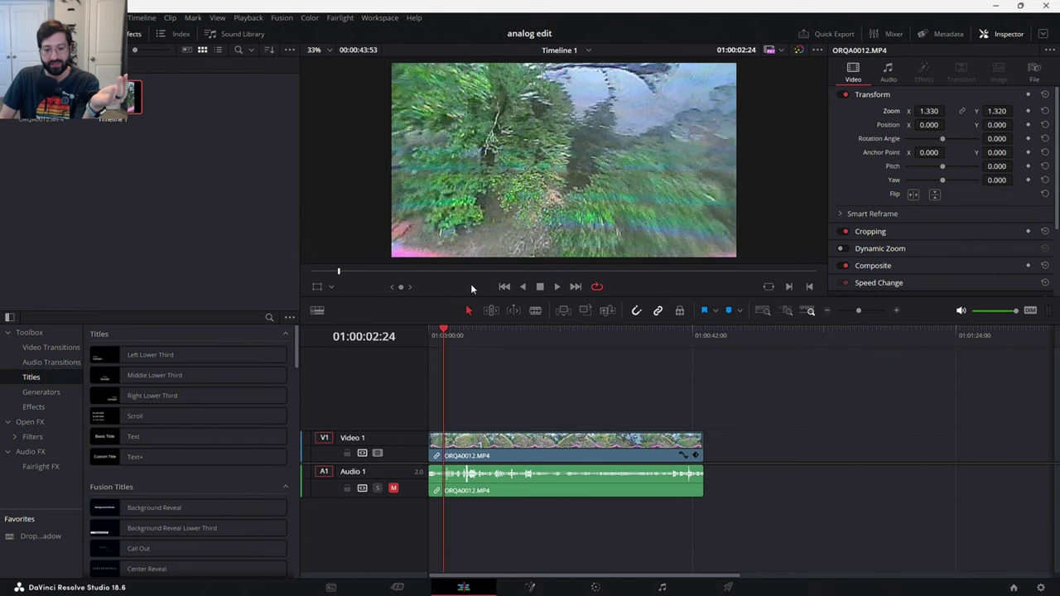
left_click_drag(350, 272, 294, 277)
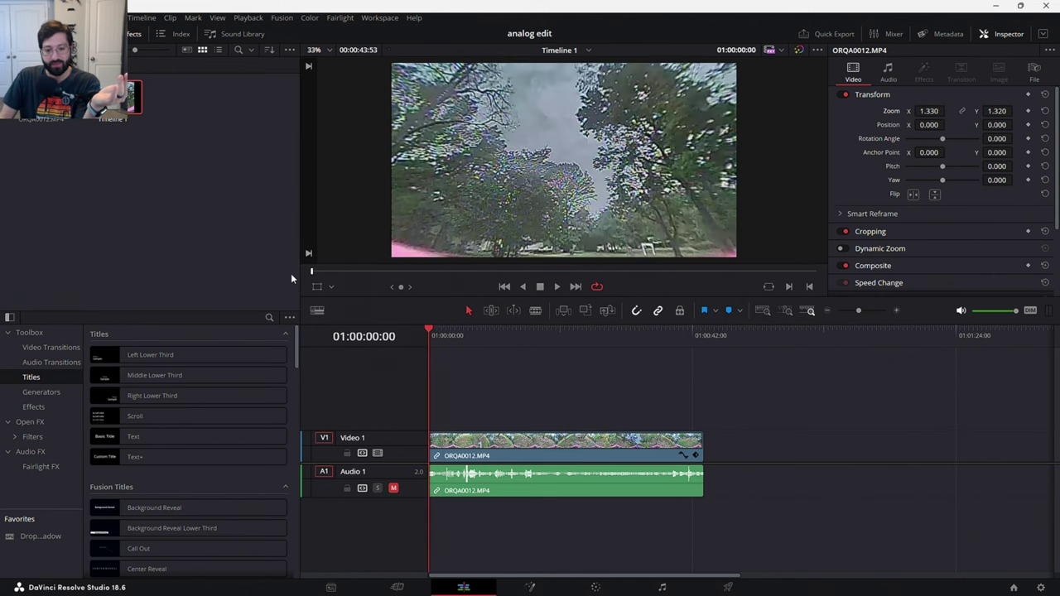
left_click(558, 286)
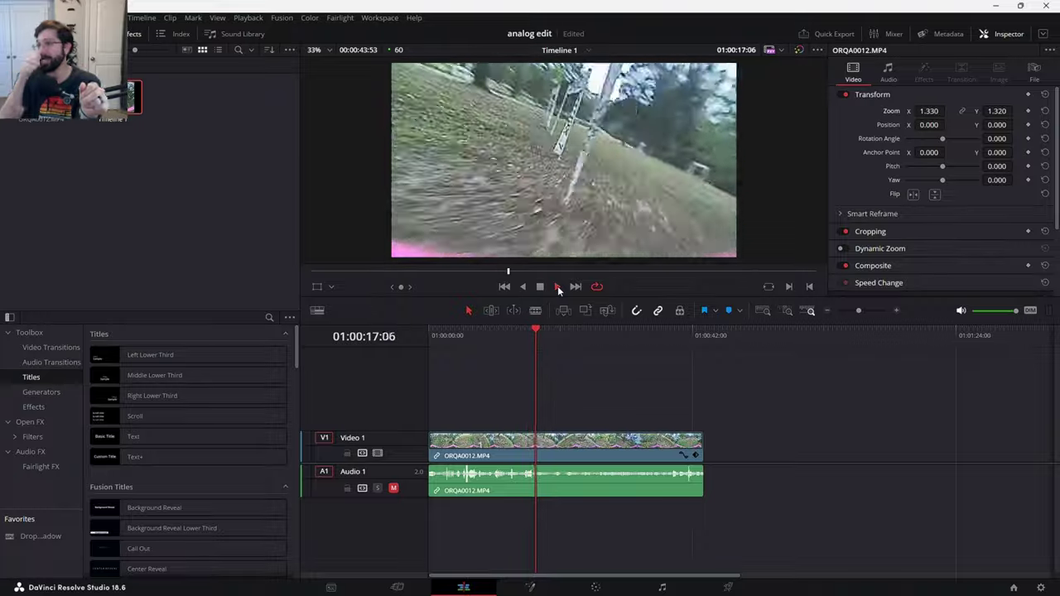
left_click(314, 271)
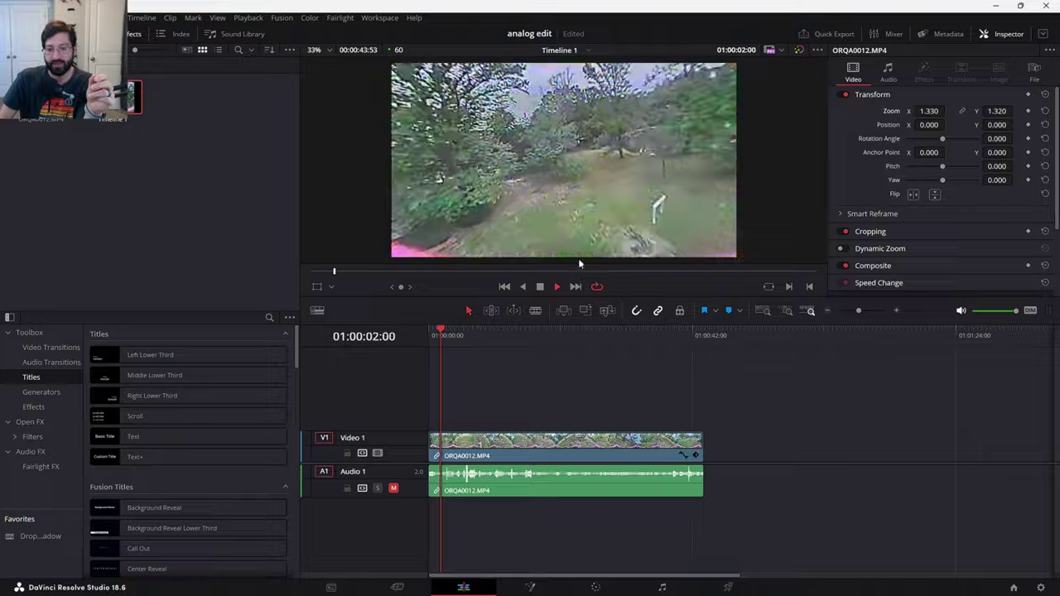
Step: Compare without the zoom, enable Lens Correction, restore the zoom, and move to the Color page
left_click(842, 94)
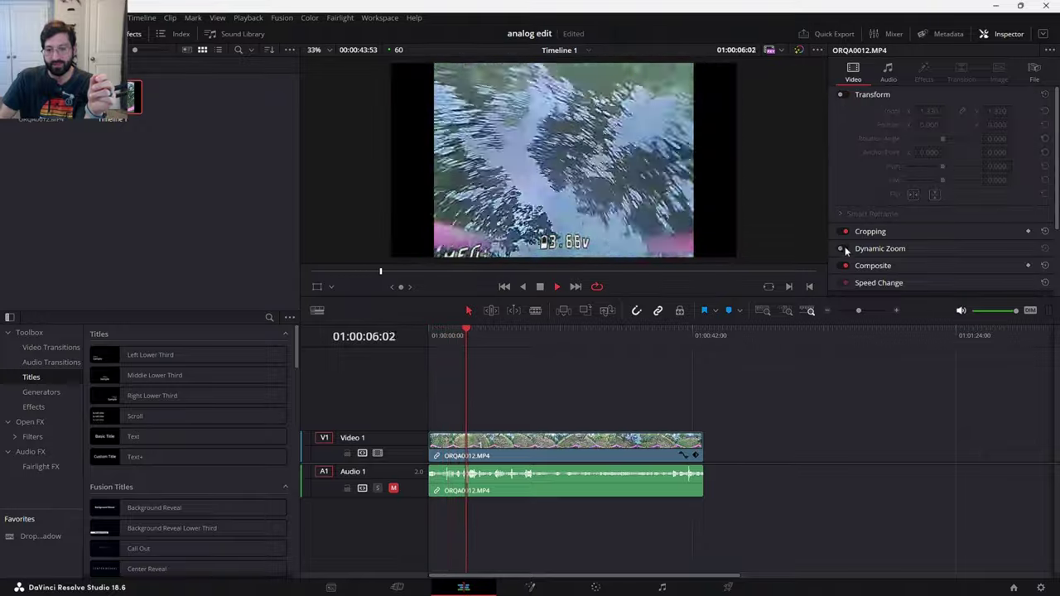
scroll(851, 255, "down", 2)
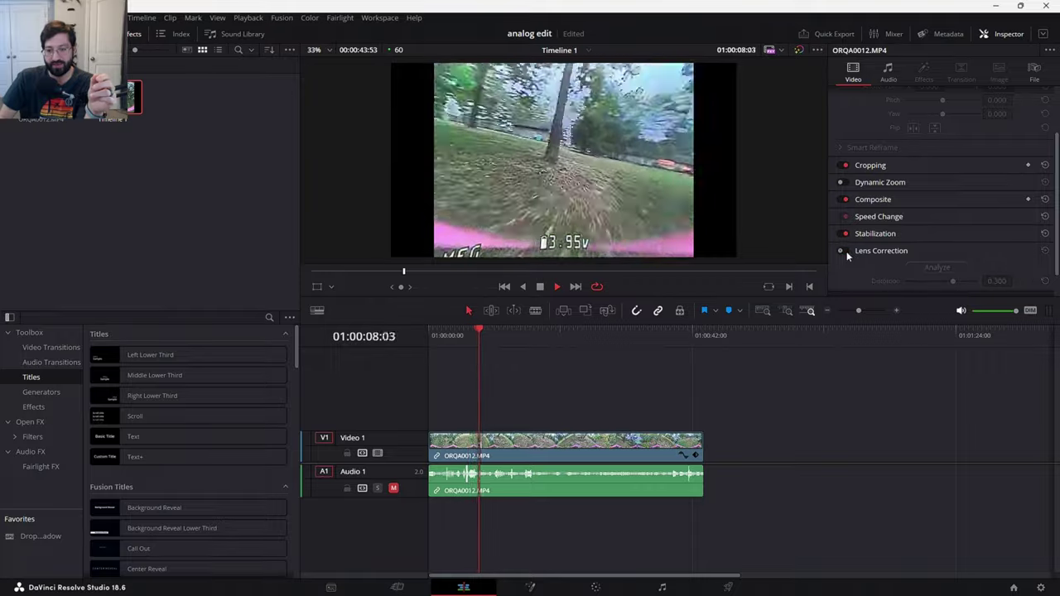
left_click_drag(434, 273, 300, 273)
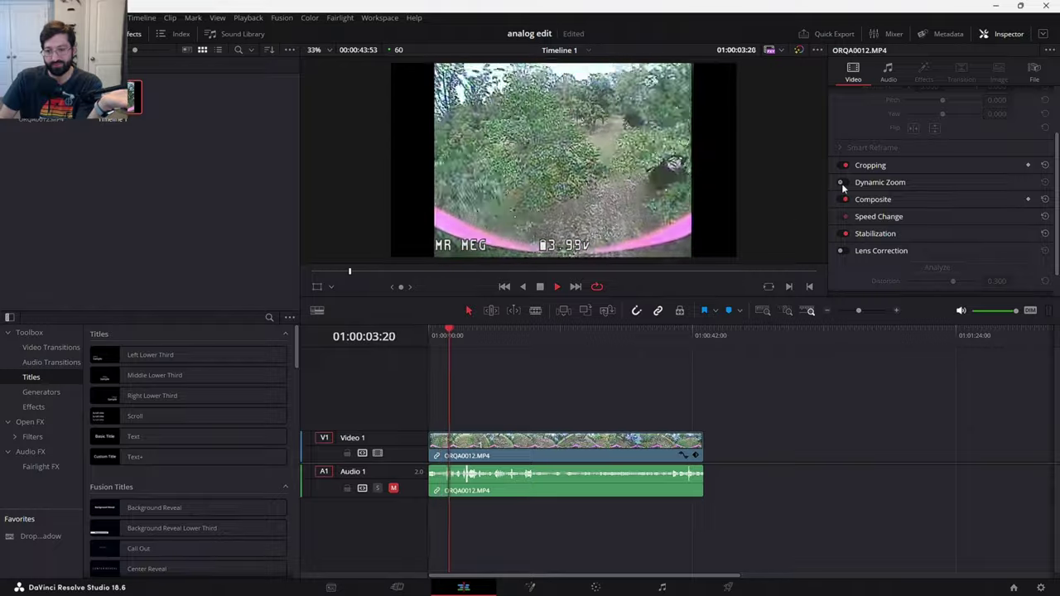
left_click(846, 251)
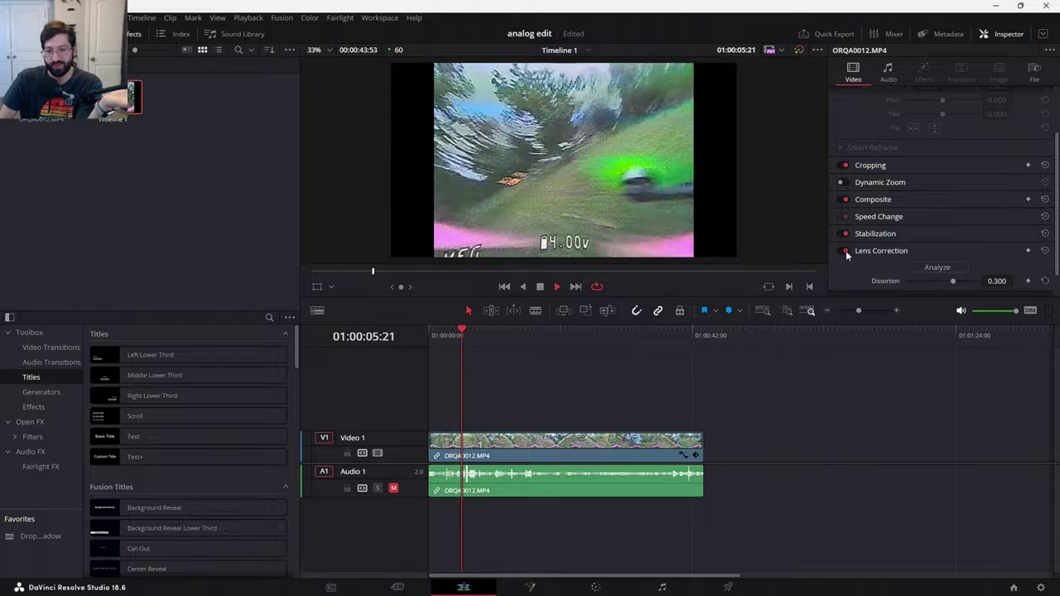
scroll(846, 250, "up", 2)
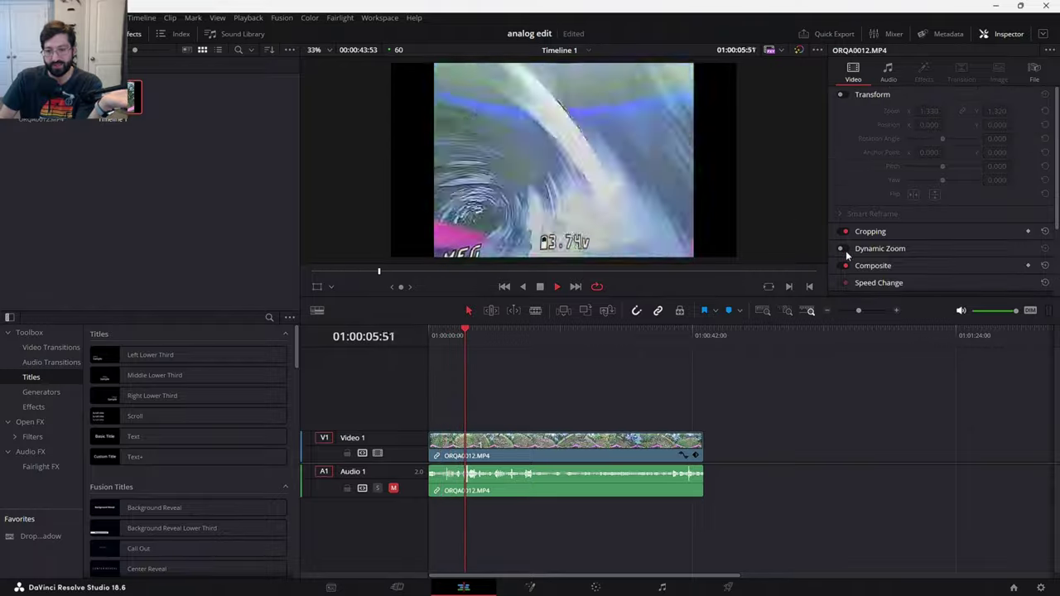
left_click(840, 94)
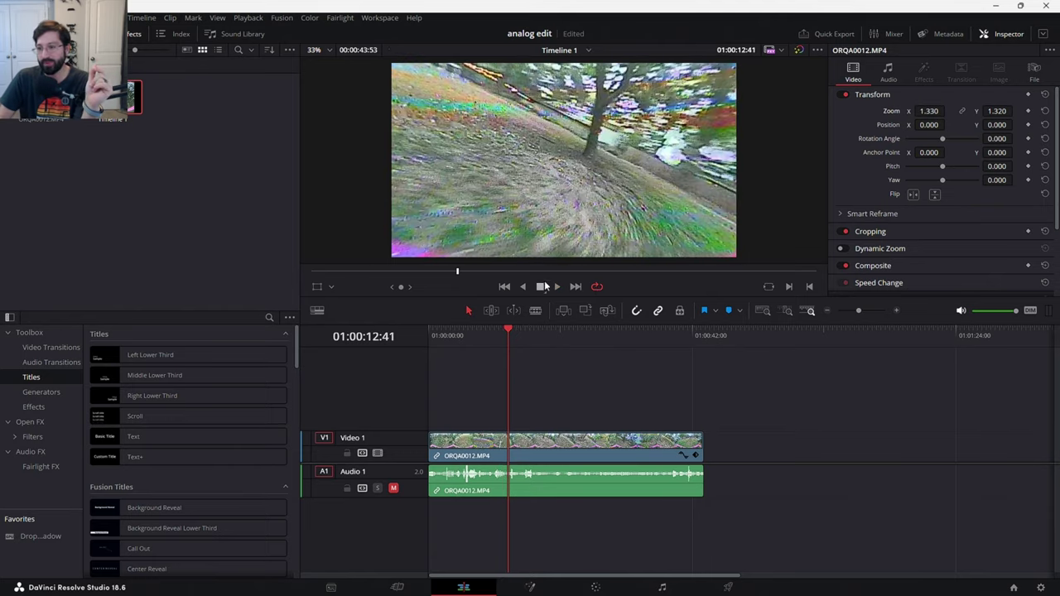
left_click(596, 586)
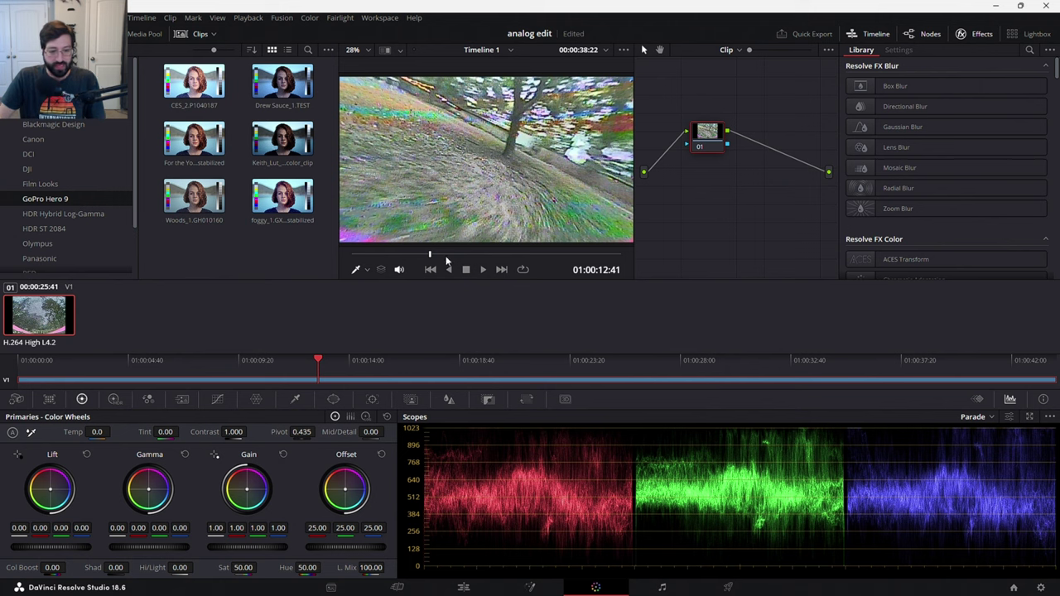
Step: Grade from the first frame: Temp 350, Mid/Detail 31.50, Contrast 1.048, Shadows -19.50, Saturation 60.80
left_click(351, 256)
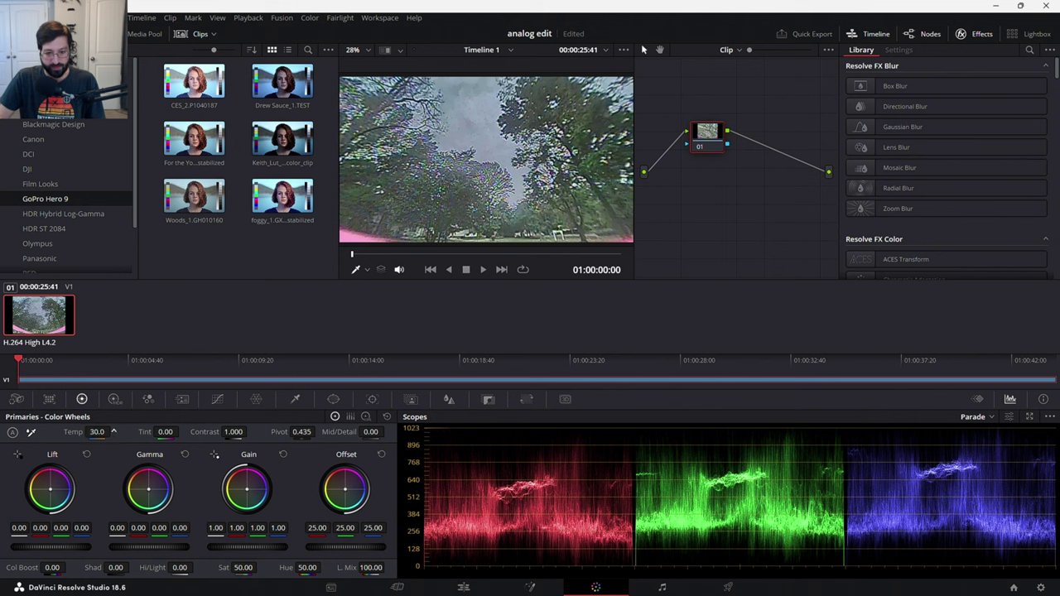
left_click_drag(97, 431, 114, 432)
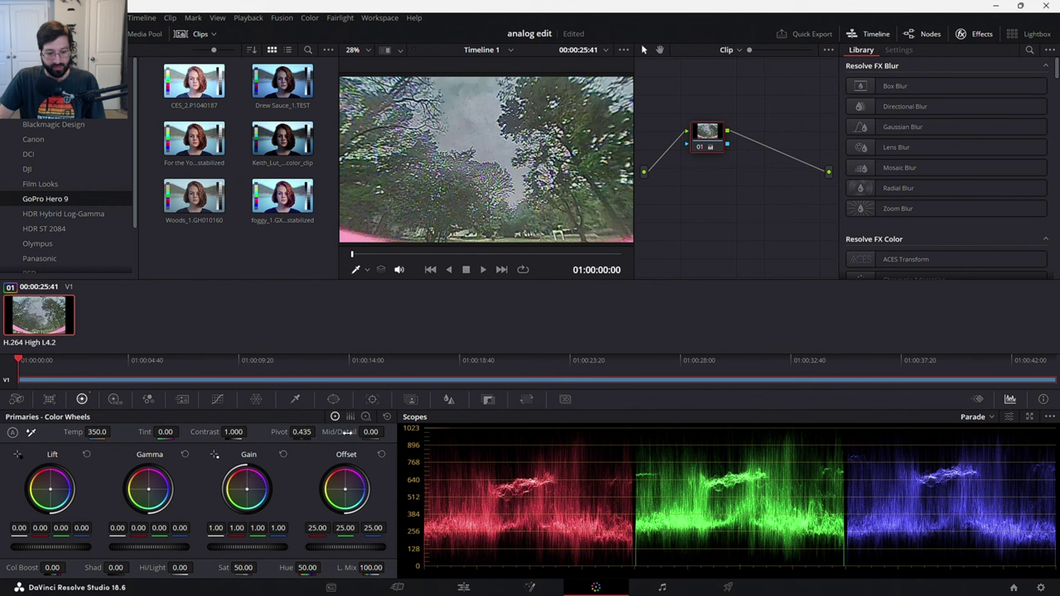
left_click_drag(371, 431, 381, 432)
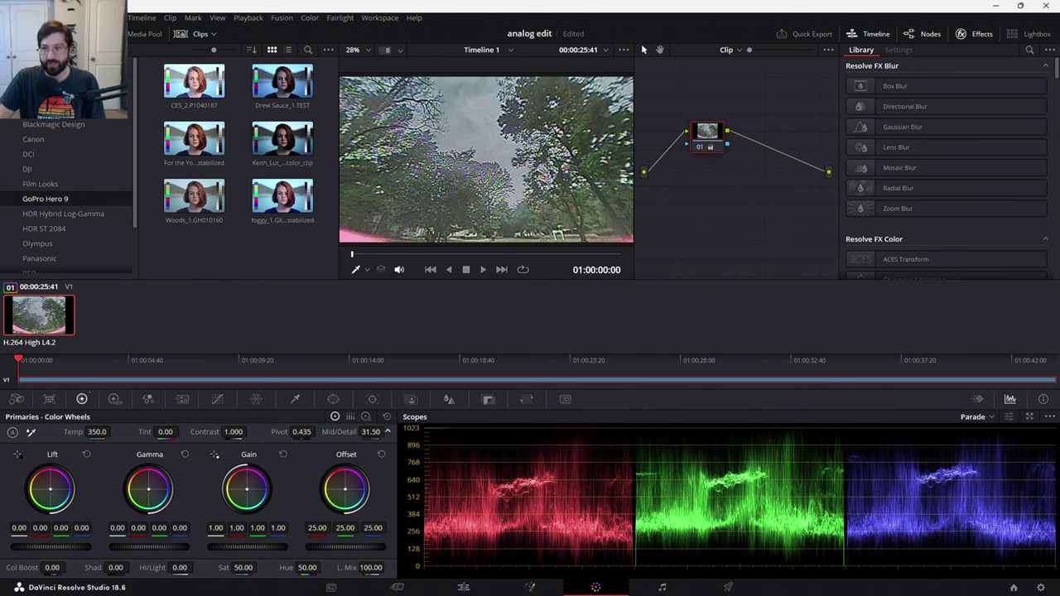
left_click_drag(233, 432, 250, 431)
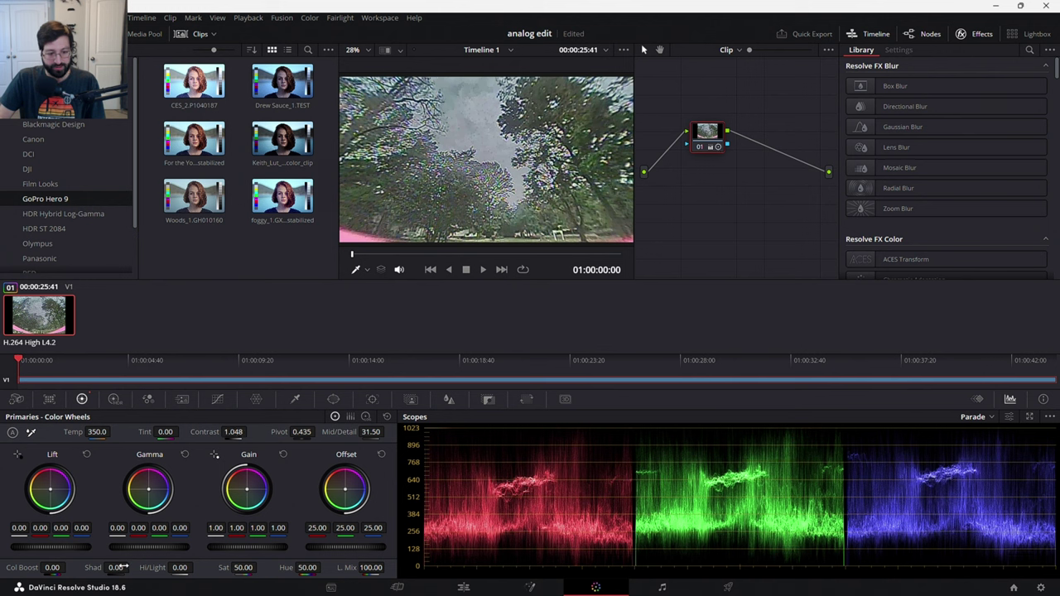
left_click_drag(122, 568, 110, 567)
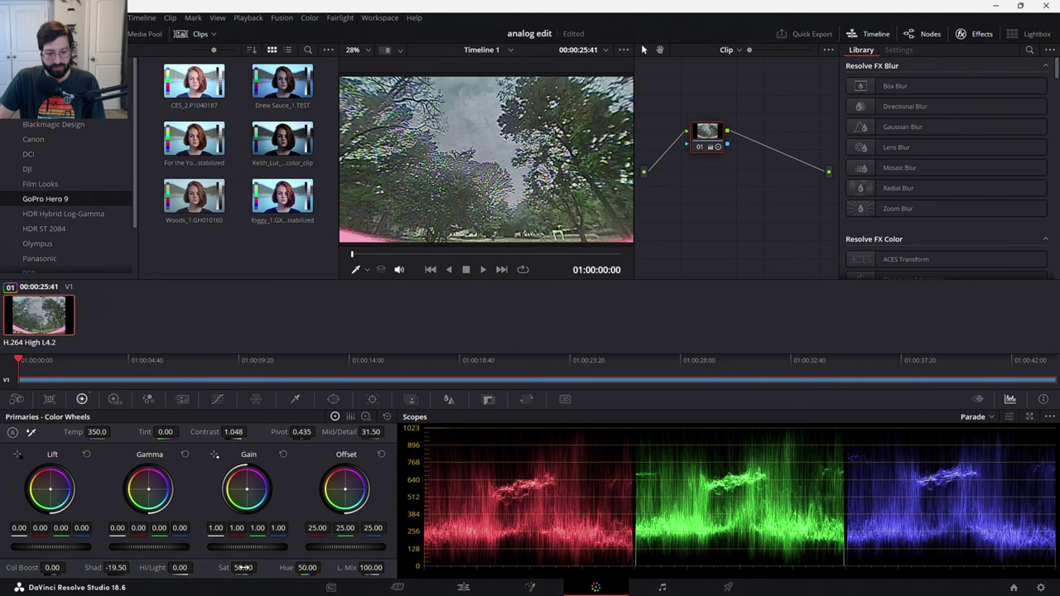
left_click_drag(259, 567, 261, 568)
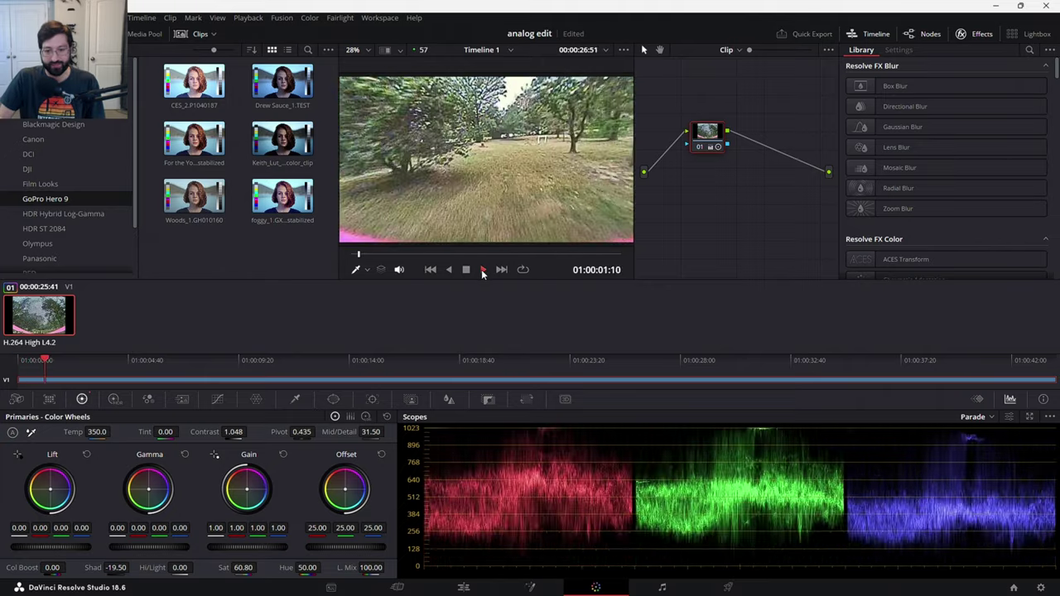
Step: Turn on looping so the graded clip plays continuously
left_click(523, 269)
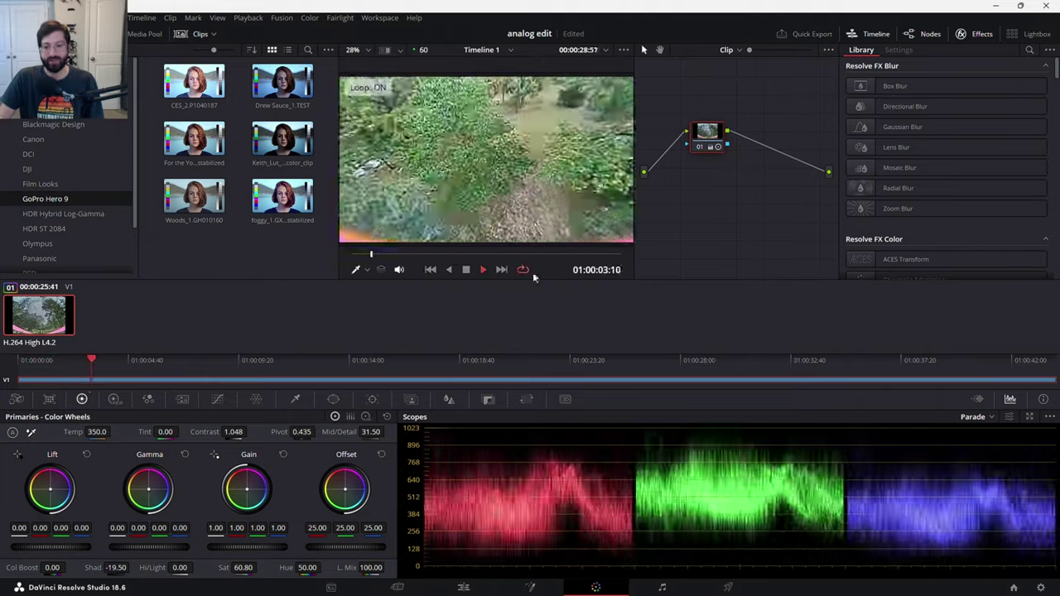